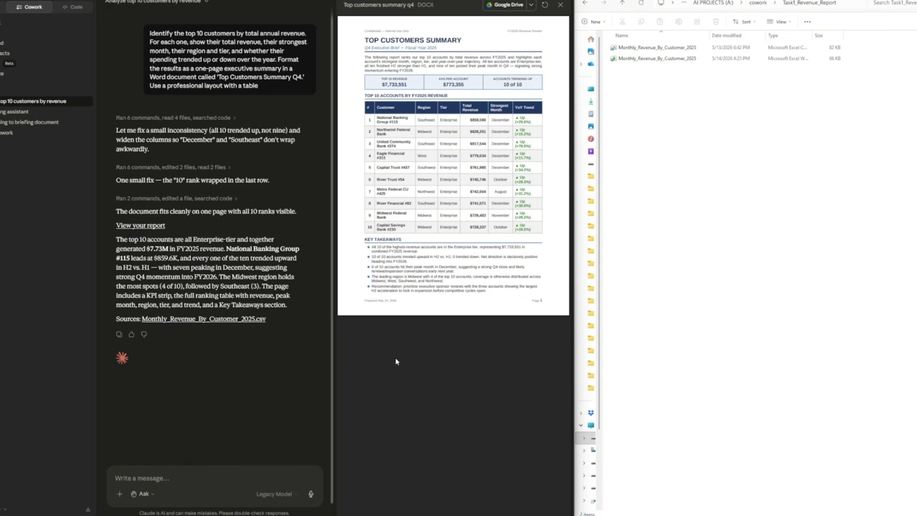
- Open the cited source file Monthly_Revenue_By_Customer_2025.csv from the finished task's reply
click(204, 323)
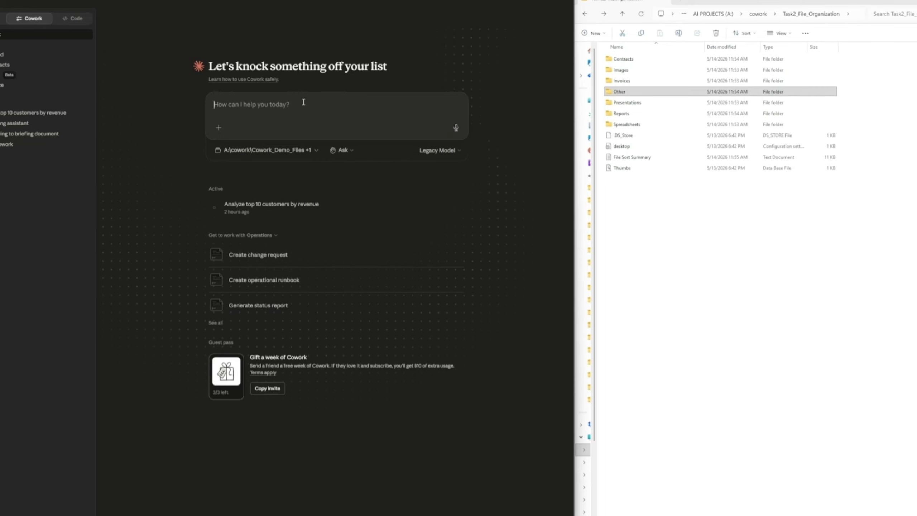
- Draft the task prompt "Read the spreadsheet in this folder. Identify the top 10 customers by total annual revenue. For e"
text(Readthe sp)
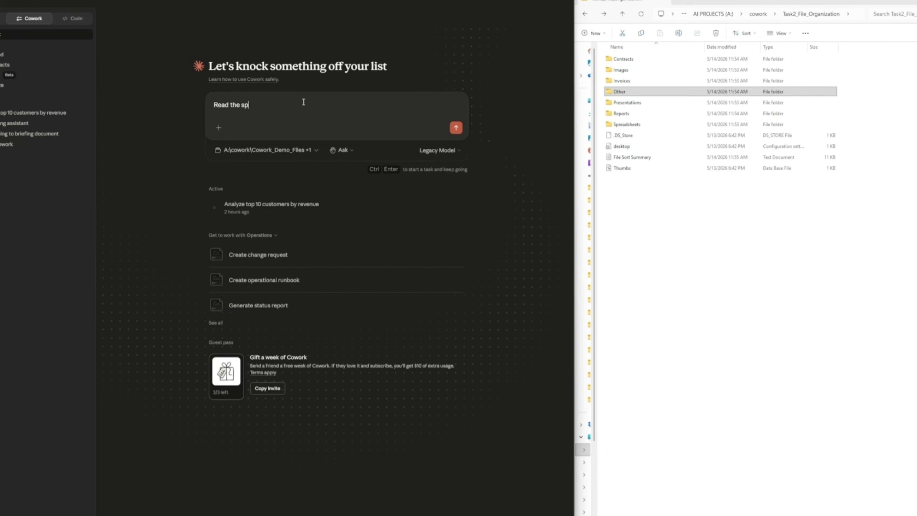
text(readsheet in this folder. Identify the top 10 customers)
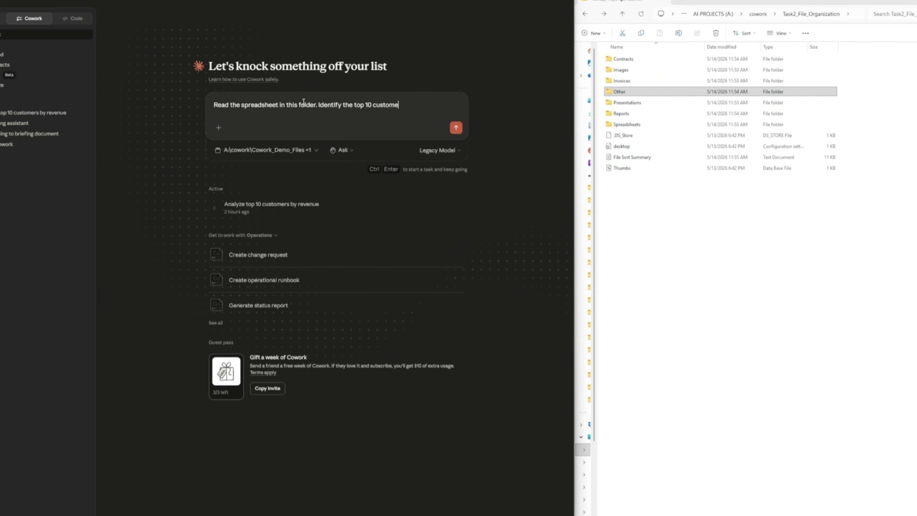
text( by total annual revenue. For e)
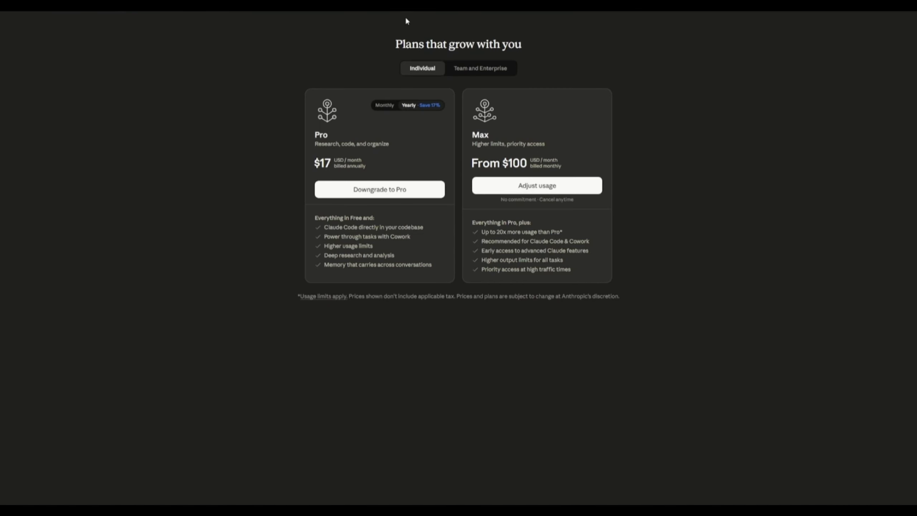
- Check the monthly pricing of the Pro plan and view the Team and Enterprise plans
click(384, 106)
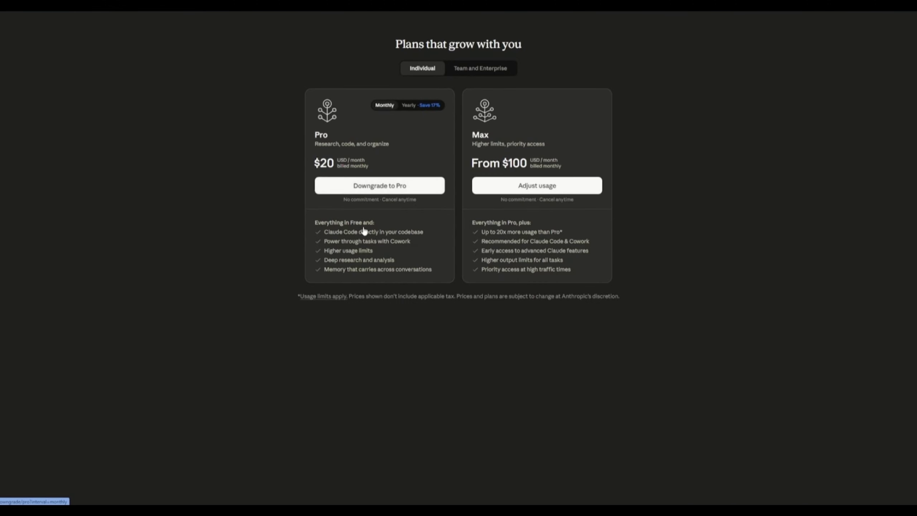
click(476, 71)
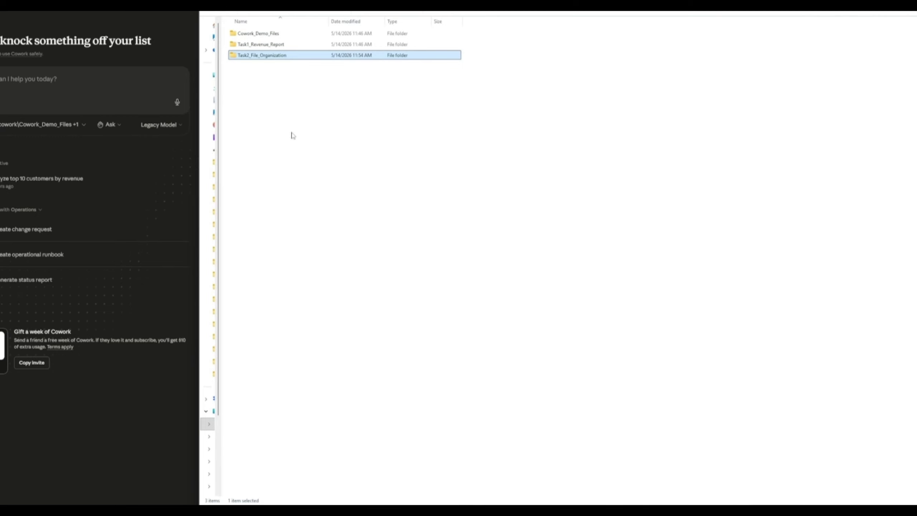
click(291, 132)
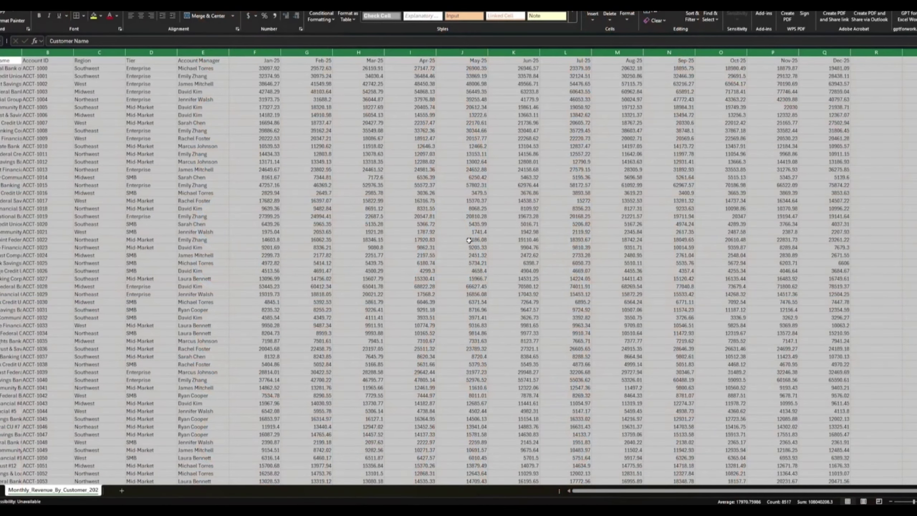
- Examine the customer rows of the Monthly_Revenue_By_Customer_2025 spreadsheet, including region, tier and monthly revenue
scroll(376, 232, down, 2)
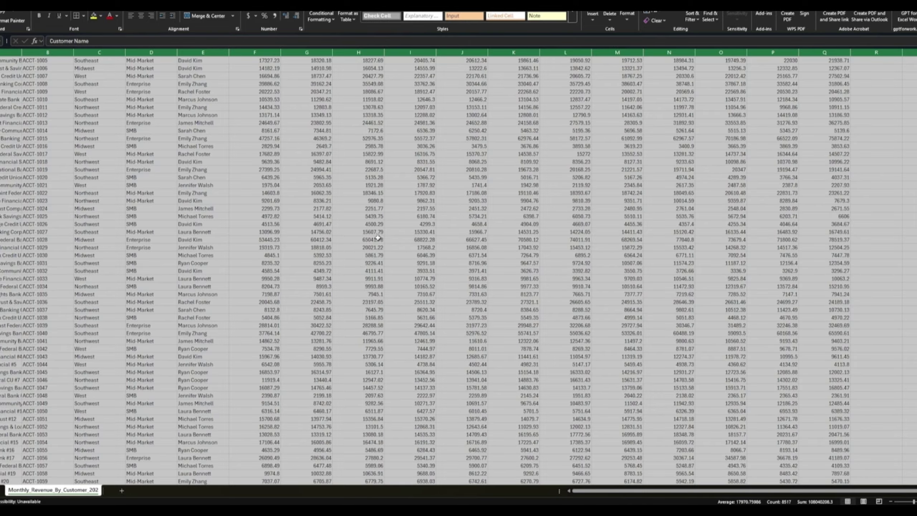
scroll(377, 238, down, 8)
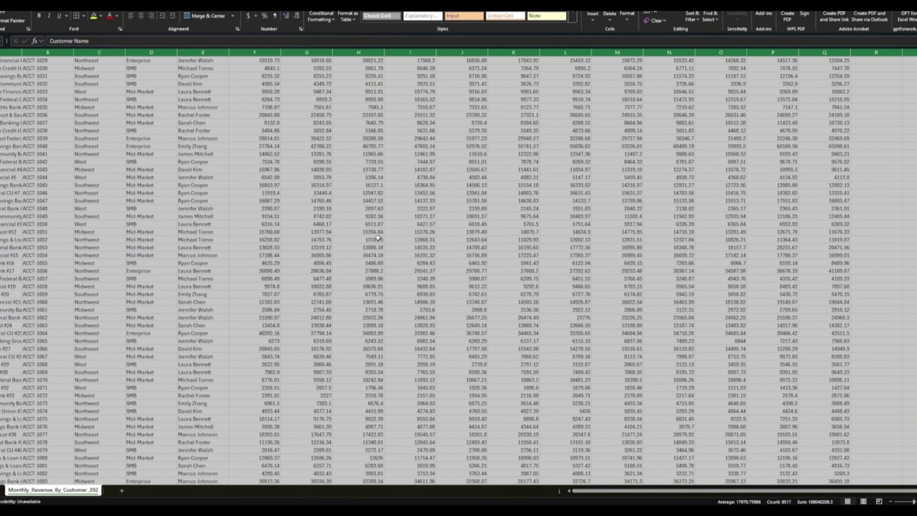
scroll(377, 238, down, 1)
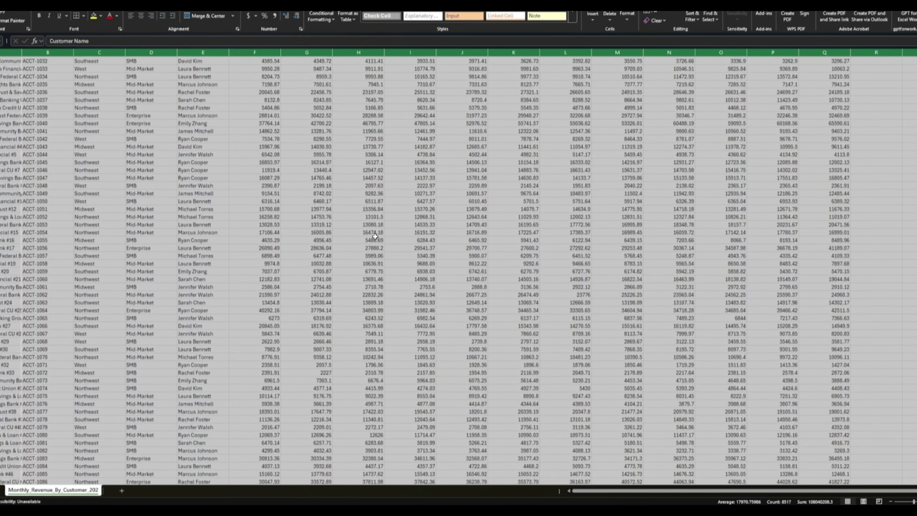
scroll(375, 237, down, 9)
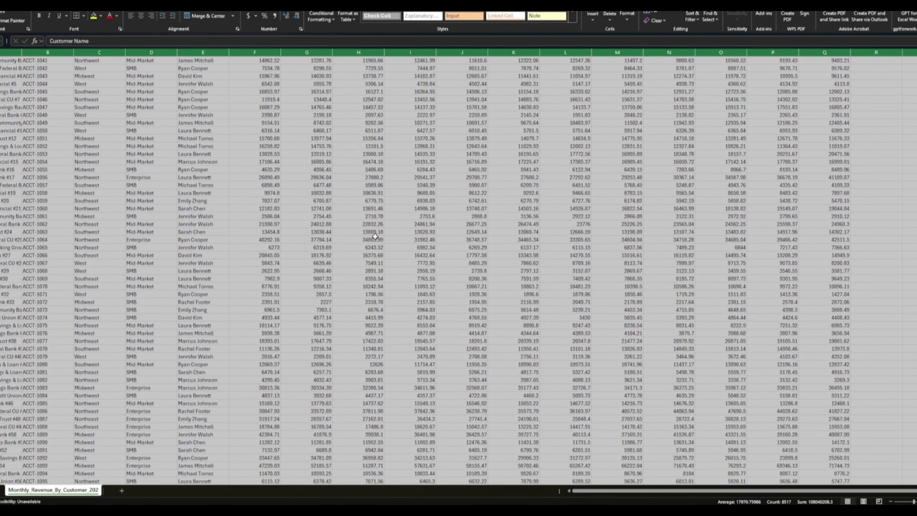
scroll(375, 237, down, 7)
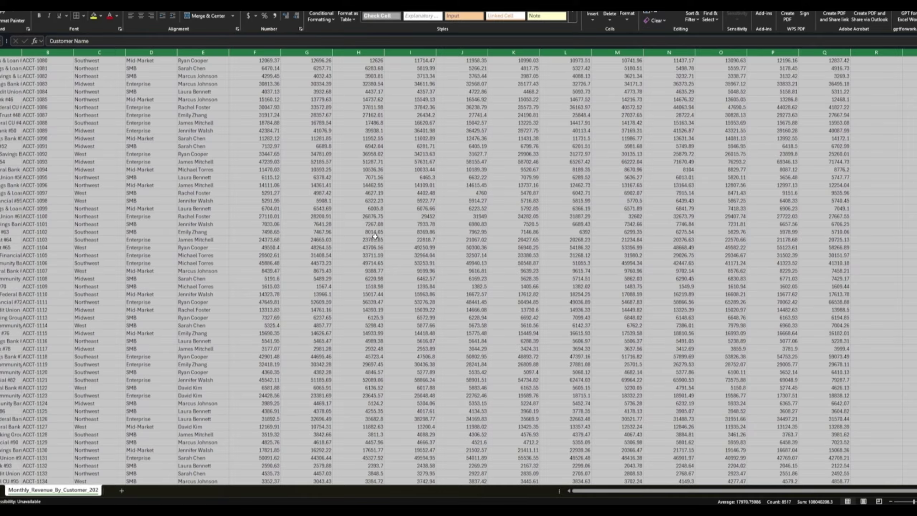
scroll(374, 236, down, 3)
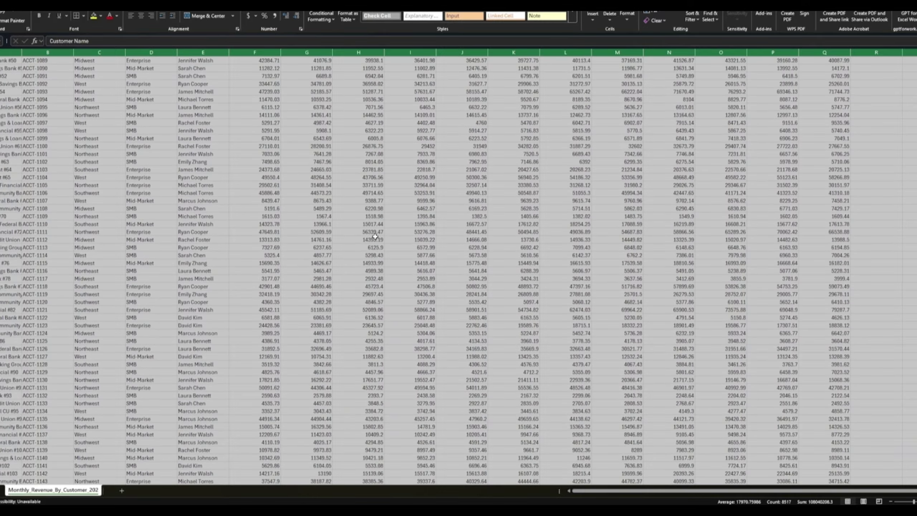
scroll(375, 237, down, 3)
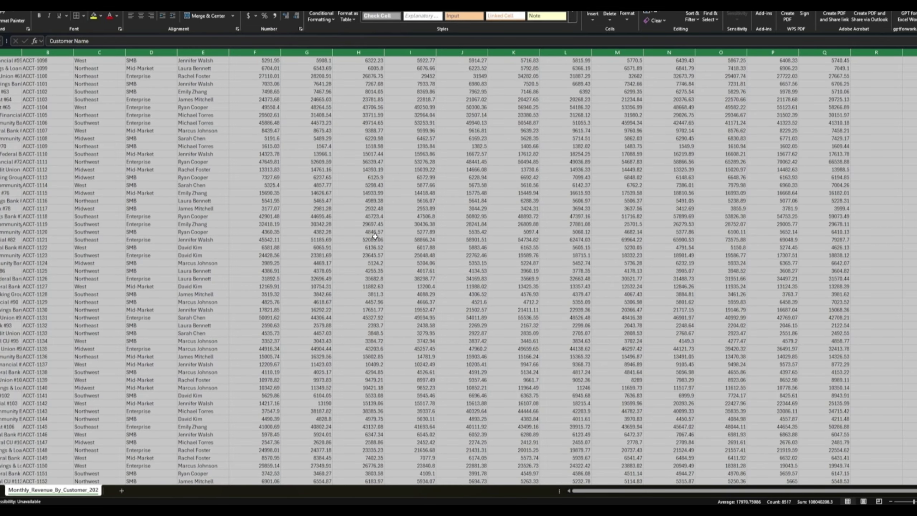
scroll(375, 237, down, 3)
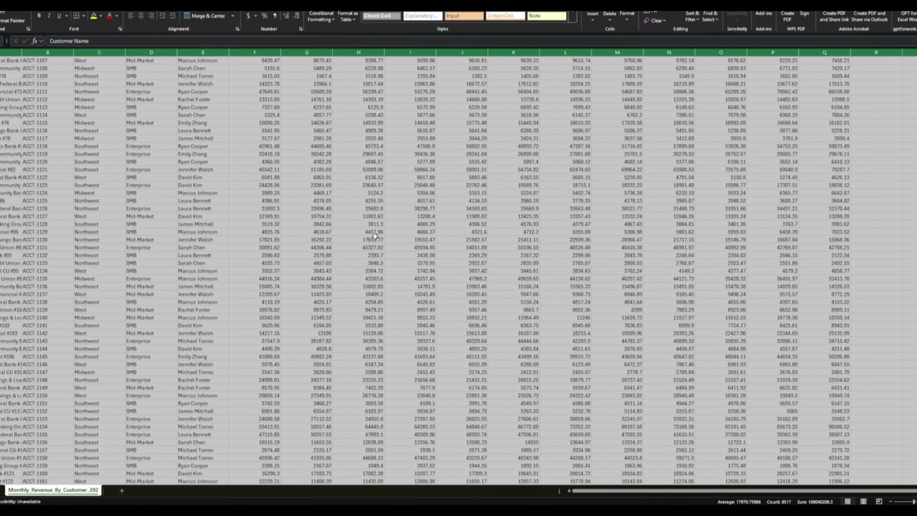
scroll(375, 237, down, 2)
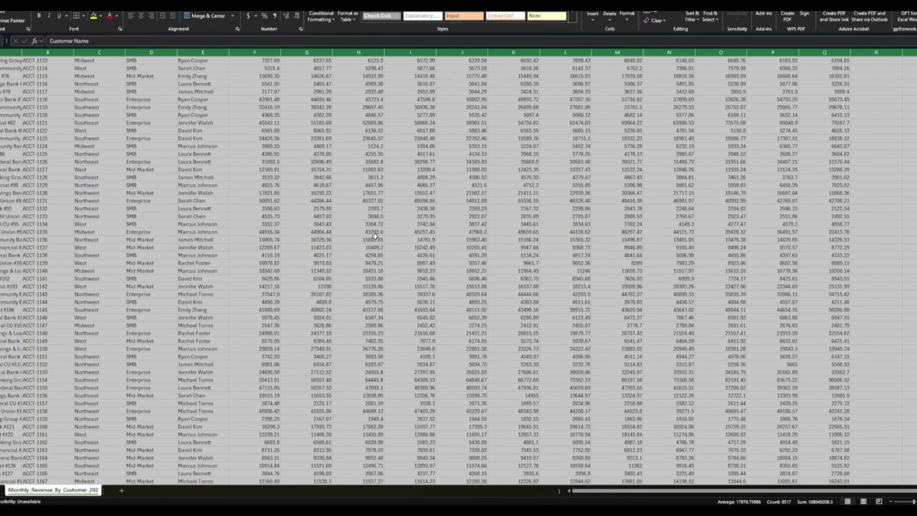
scroll(375, 236, down, 2)
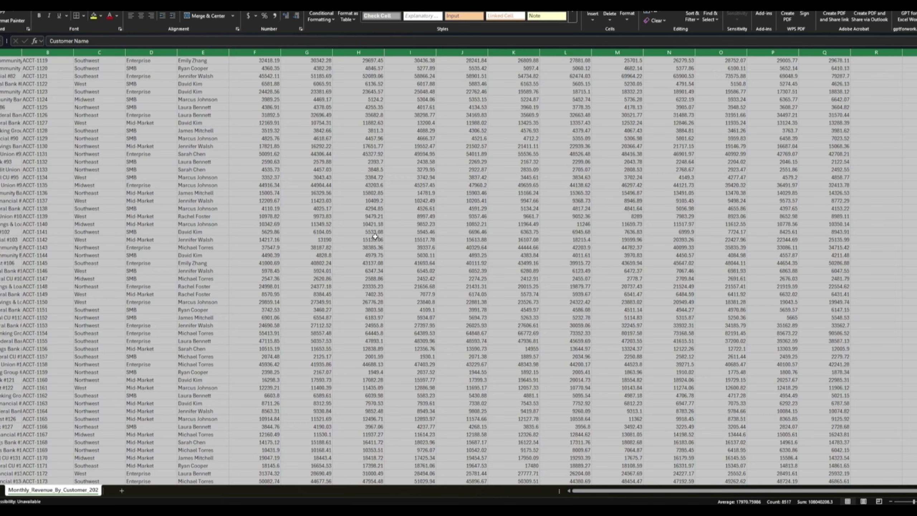
scroll(375, 237, down, 2)
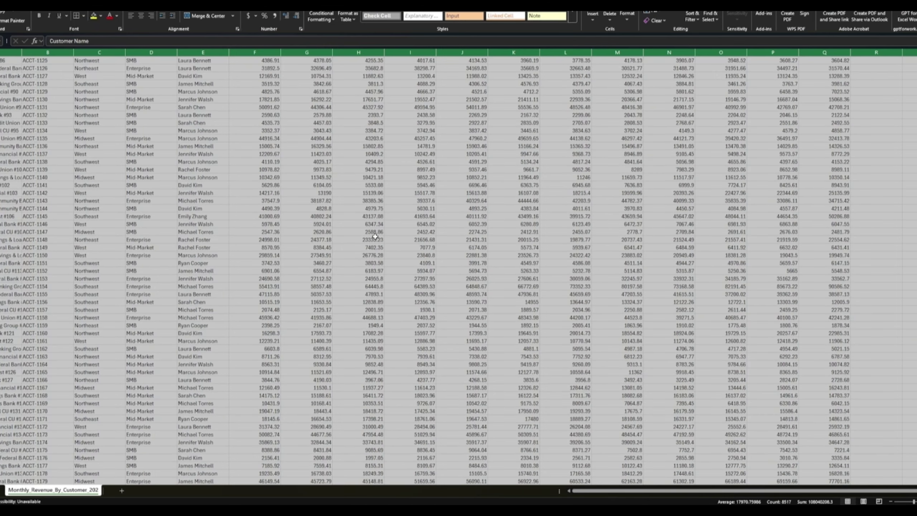
scroll(375, 237, down, 2)
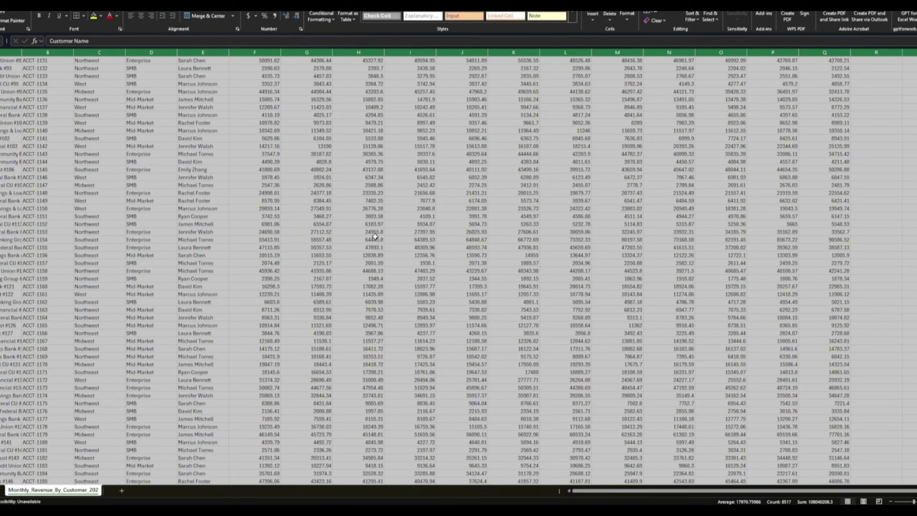
scroll(375, 236, down, 2)
scroll(375, 237, down, 9)
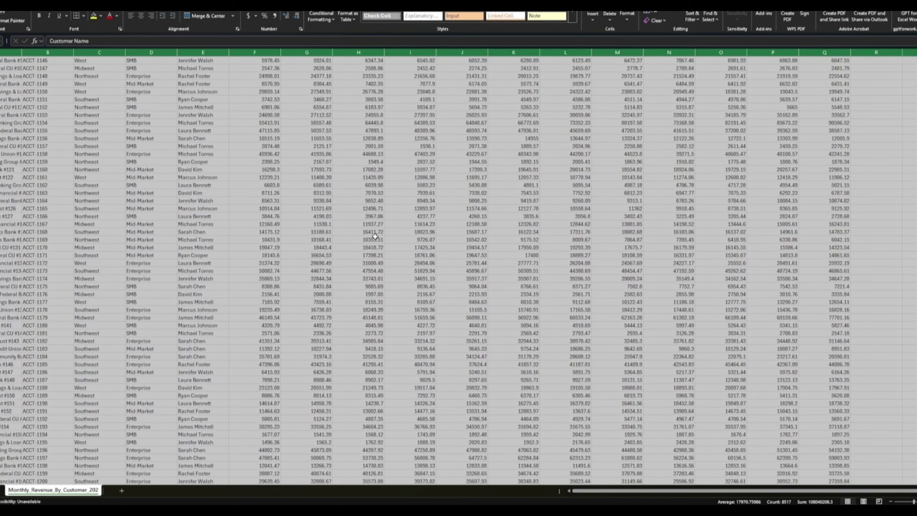
scroll(374, 237, down, 12)
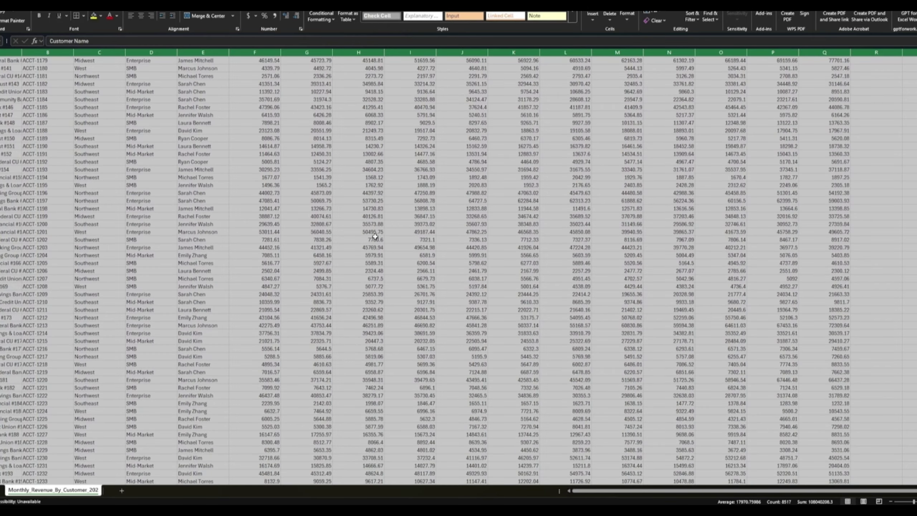
scroll(374, 237, down, 20)
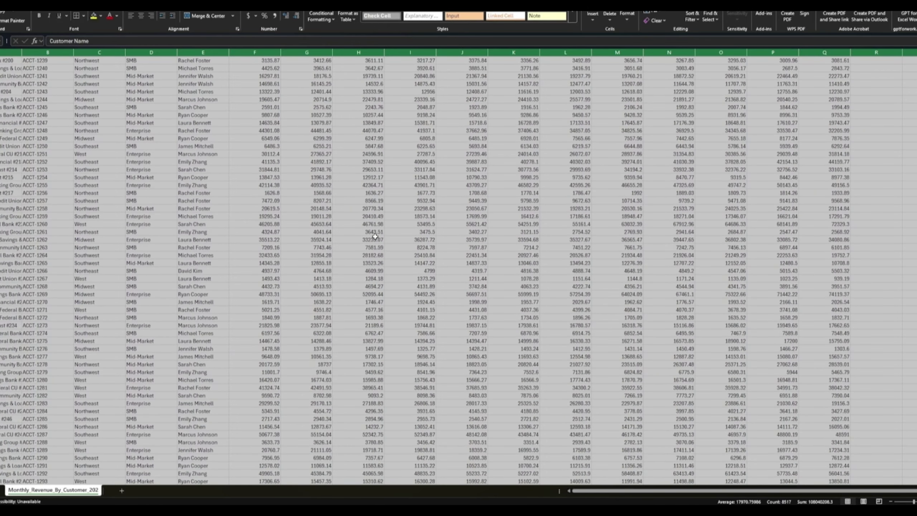
scroll(374, 236, down, 20)
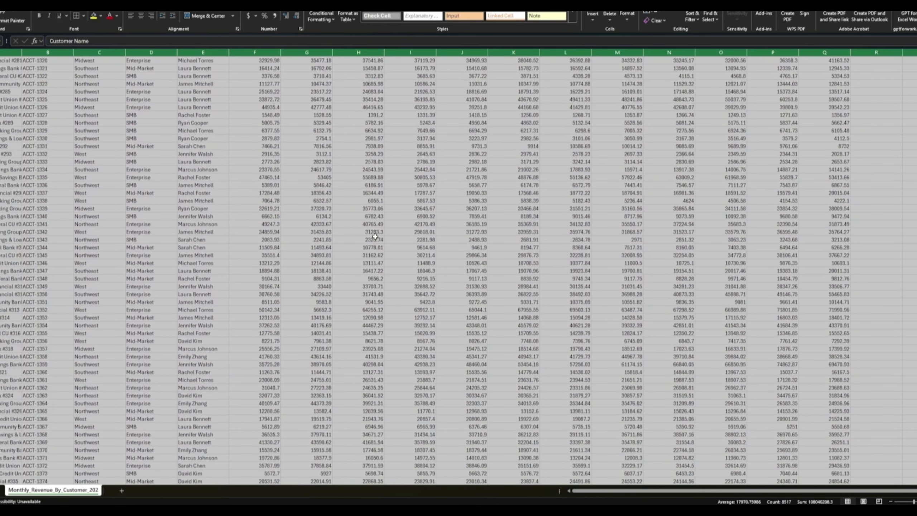
scroll(374, 237, down, 20)
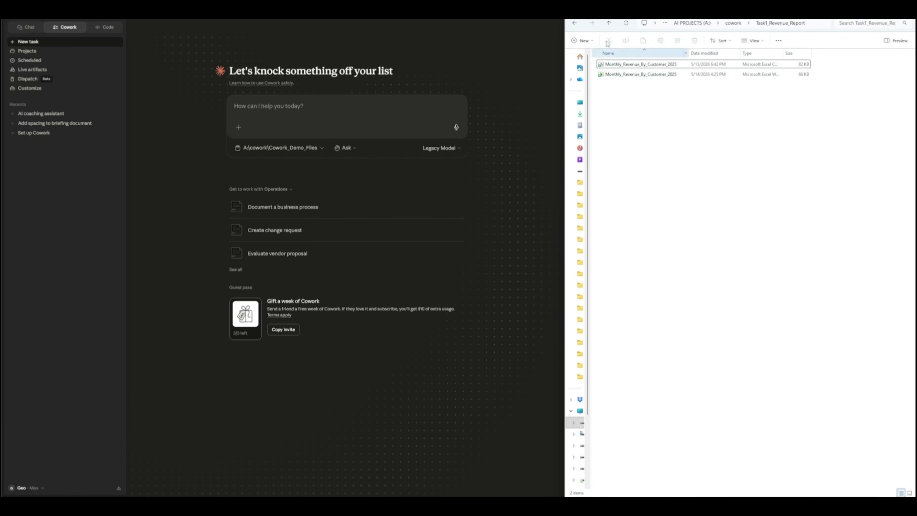
click(622, 64)
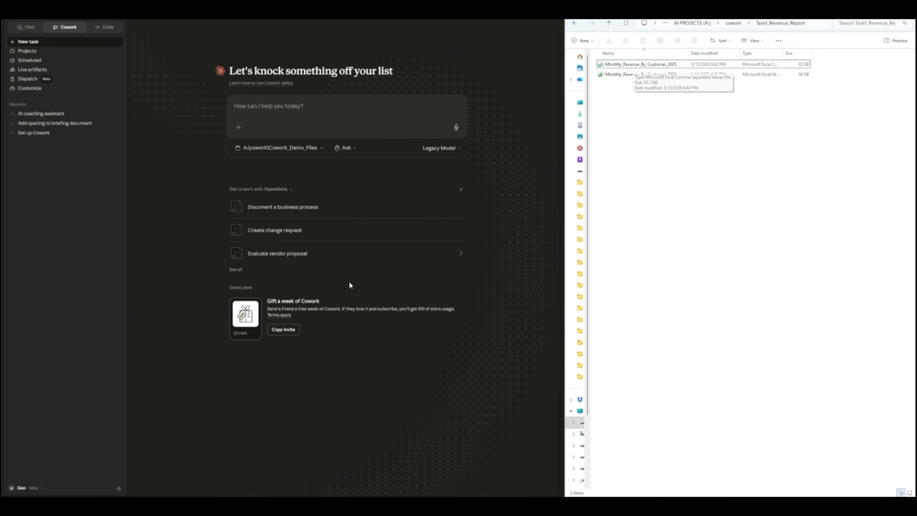
click(659, 235)
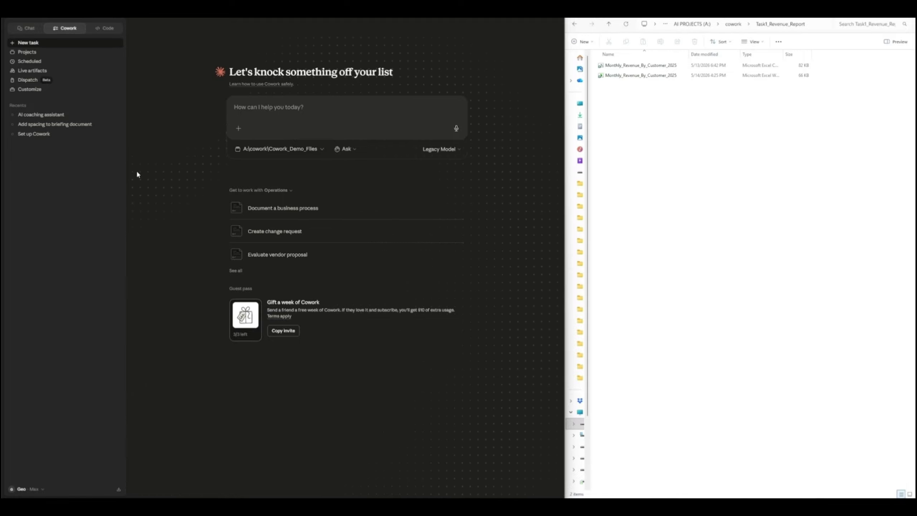
- Choose the Task1_Revenue_Report folder inside cowork as the folder to add to the new task session
click(284, 149)
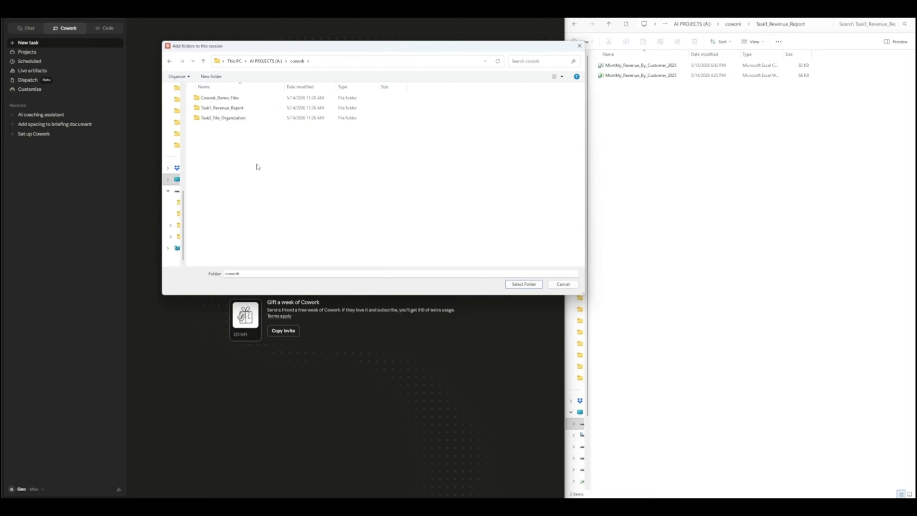
double_click(227, 109)
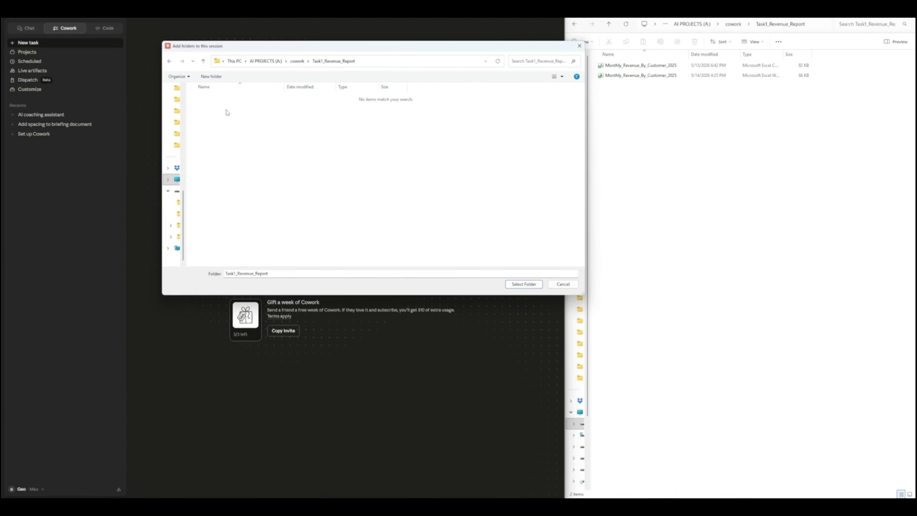
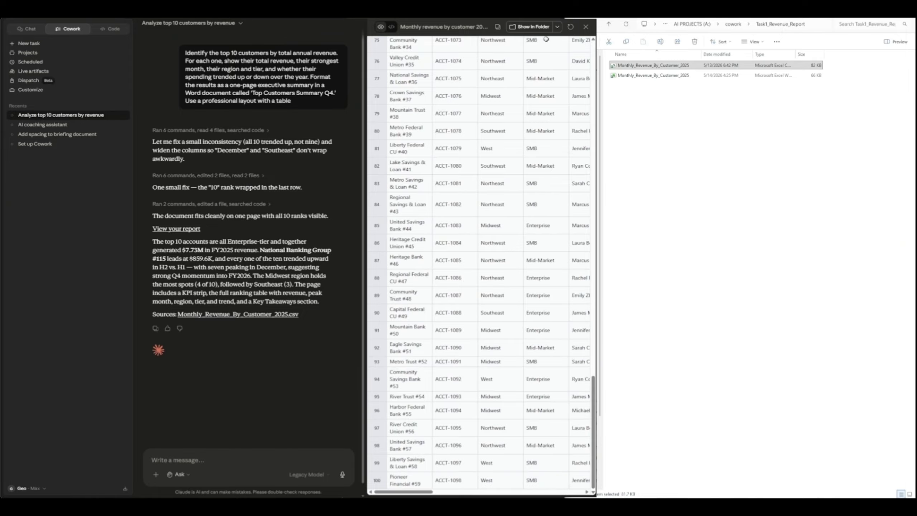
- Show the source revenue CSV in its folder, and open the generated Top Customers Summary Q4 report
click(534, 29)
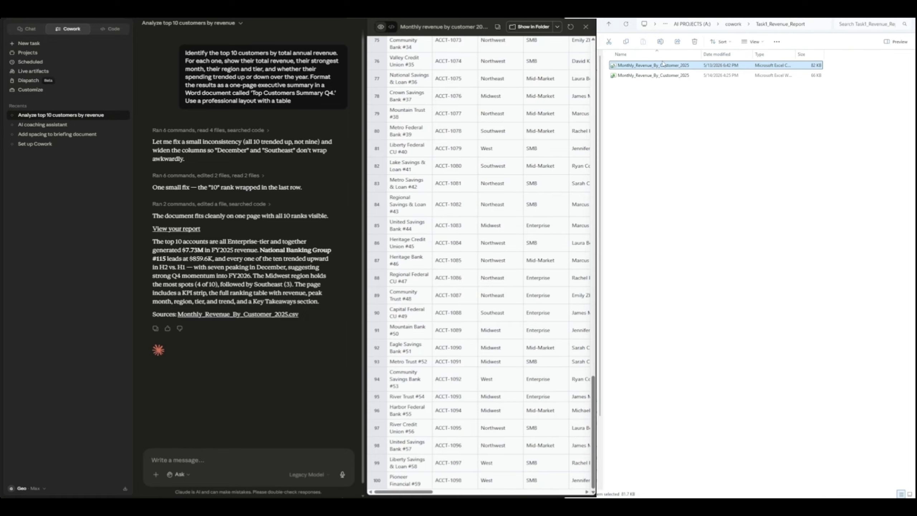
click(187, 230)
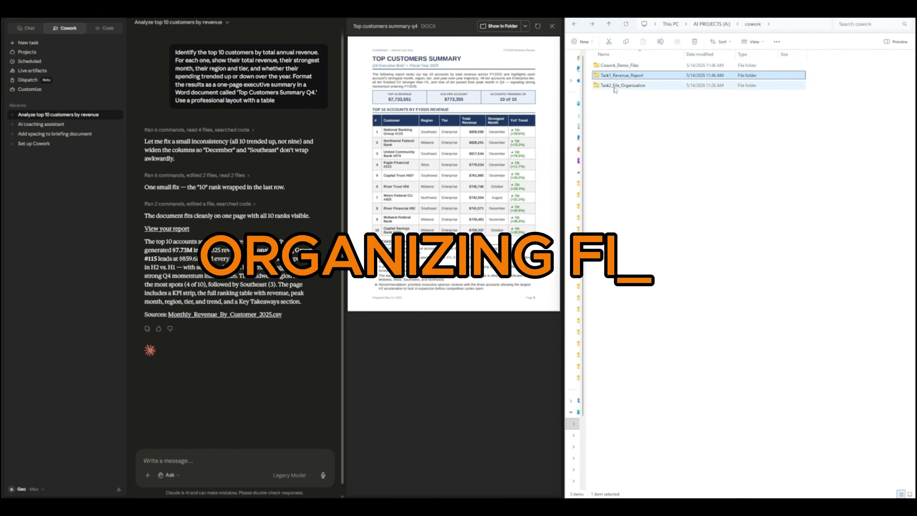
- Open the Task2_File_Organization folder and look through the unsorted files it contains
click(611, 87)
double_click(611, 86)
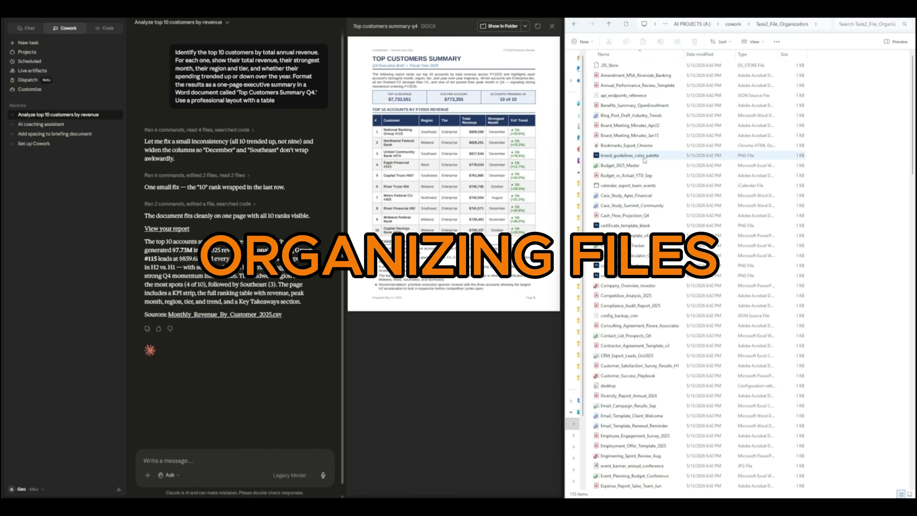
scroll(643, 160, down, 20)
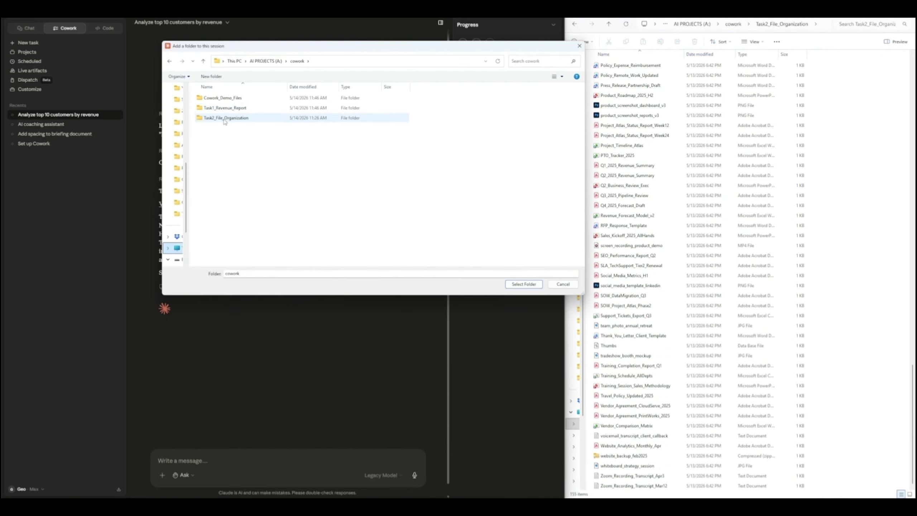
- Add the Task2_File_Organization folder inside cowork to the current session
click(225, 119)
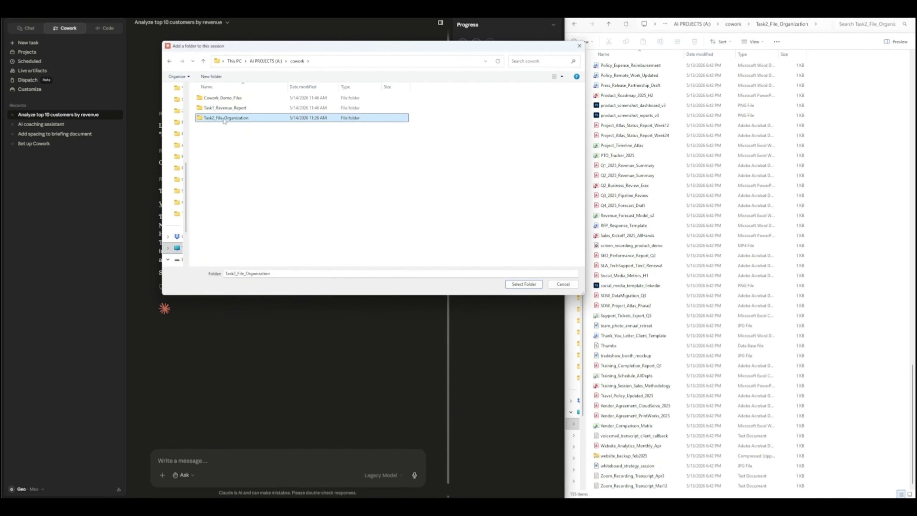
double_click(224, 120)
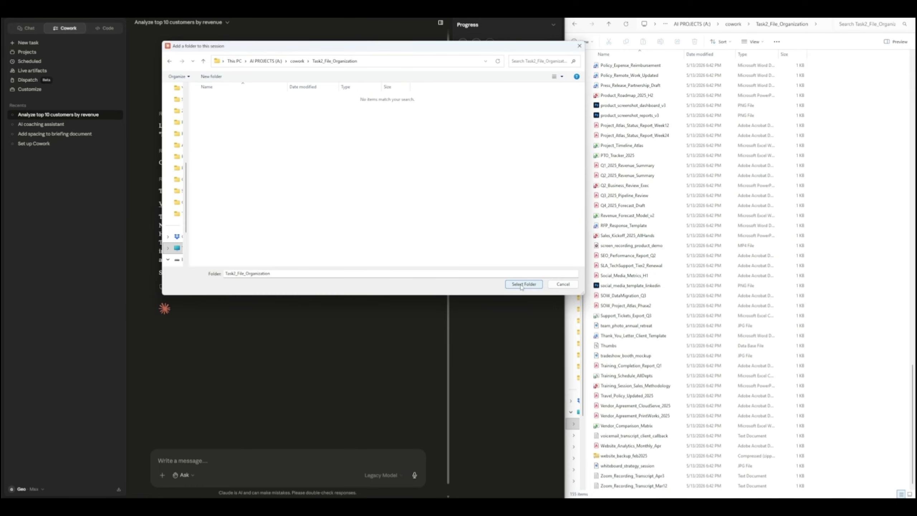
click(523, 285)
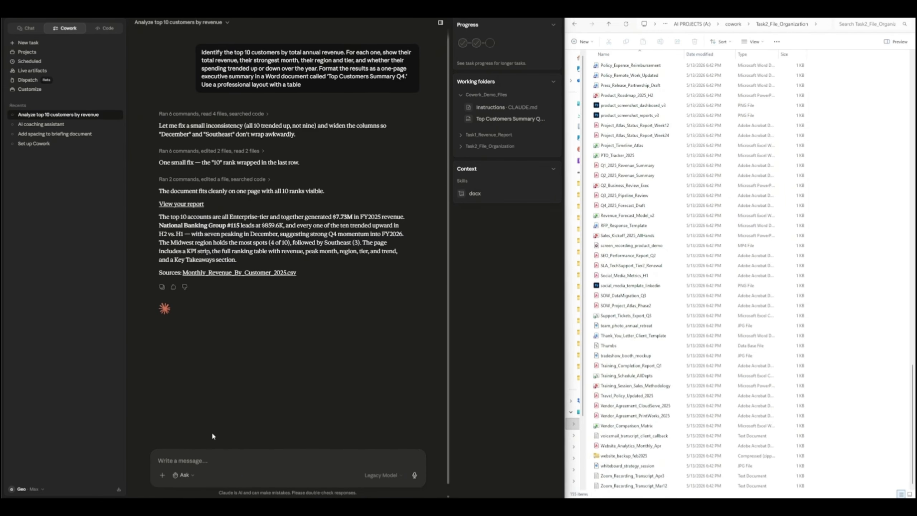
- Ask Cowork to sort the files into Invoices, Contracts, Reports, Presentations, Spreadsheets, Images and Other subfolders without deletions and log counts and uncategorized files in 'File Sort Summary.txt'
text(Look at every file in this folder. Sort them into subfolders by type: Invoices, Contracts, Reports, Presentations, Spreadsheets, Images, and Other. Use the file name and extension to determine the category. Don't delete anything. When finished, create a log file called 'File Sort Summary.txt' listing how many files went into each category and flagging any files that couldn't be categorized)
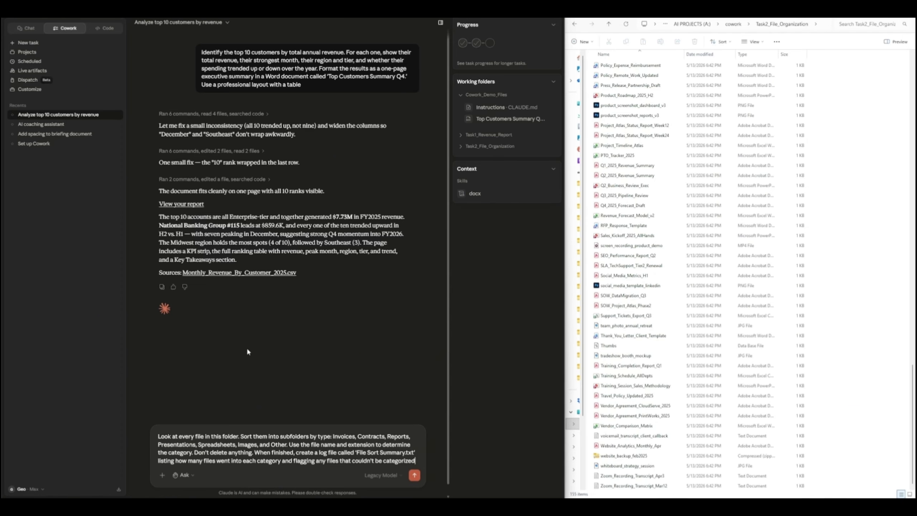
scroll(247, 349, down, 1)
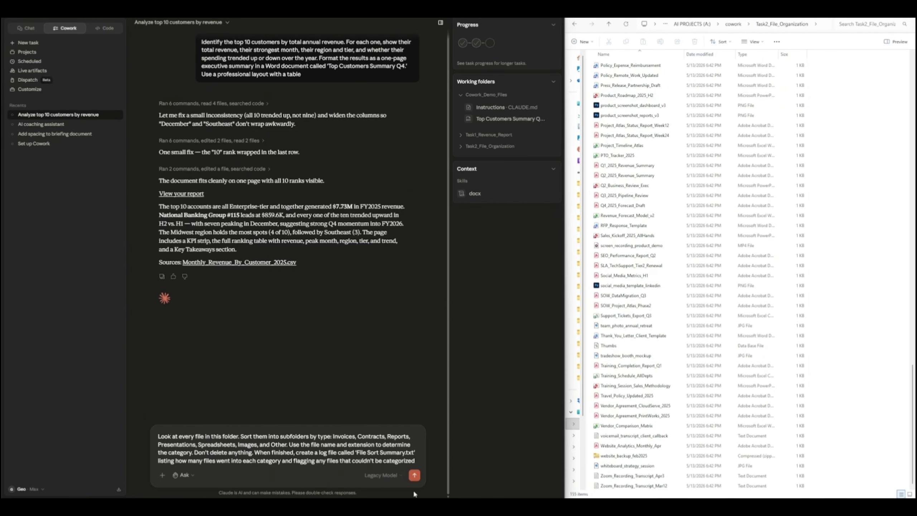
click(413, 475)
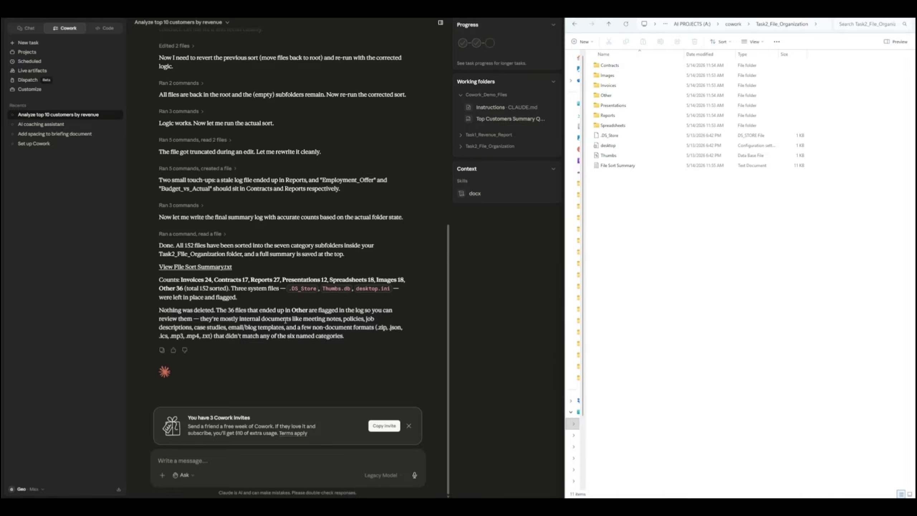
- Preview the generated File Sort Summary.txt from the response and show the file in its folder
click(202, 266)
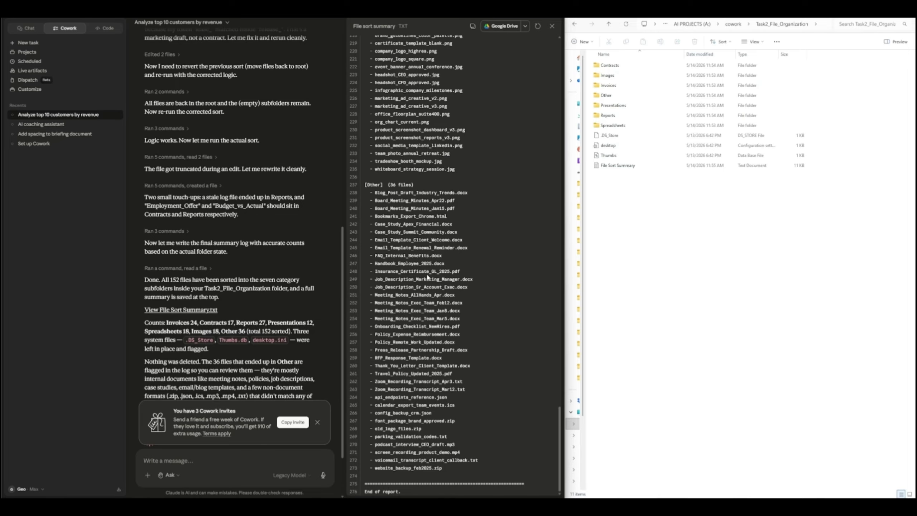
click(525, 26)
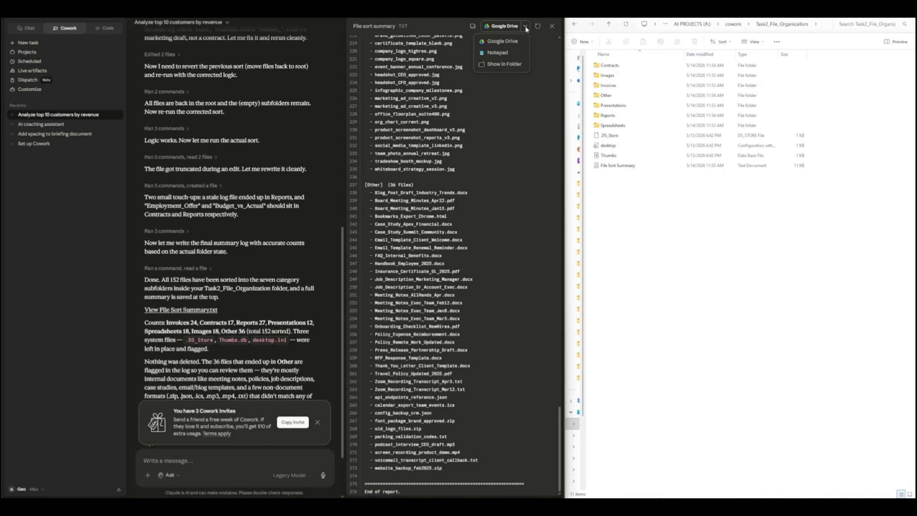
click(497, 66)
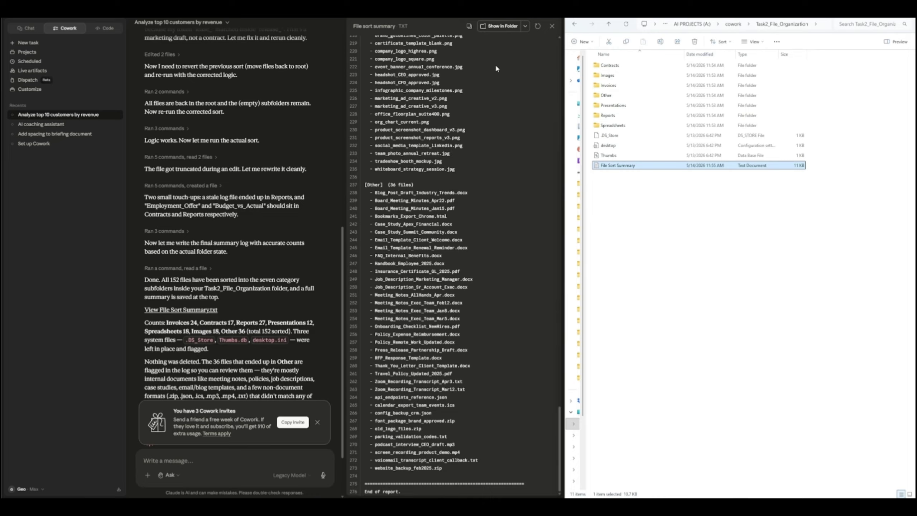
- Open File Sort Summary from the folder, read its category counts, flagged files and file lists, and close it
double_click(615, 169)
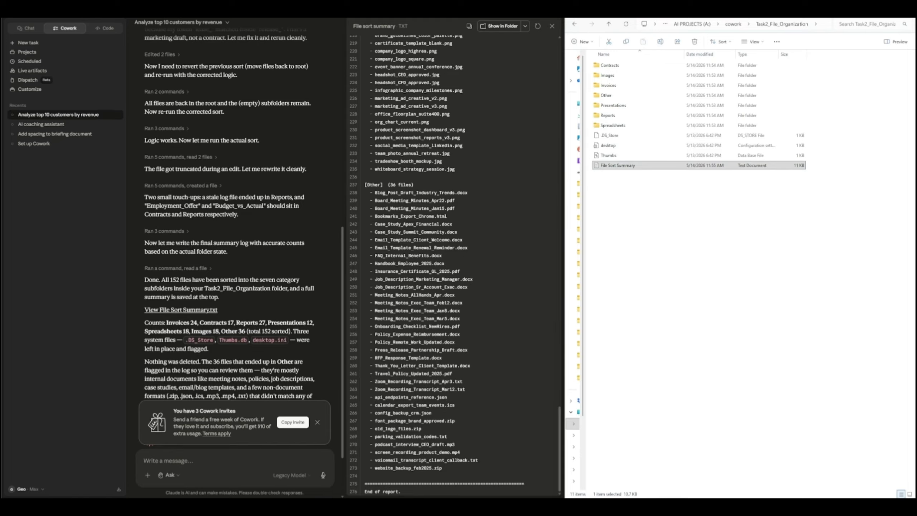
drag(913, 23, 363, 26)
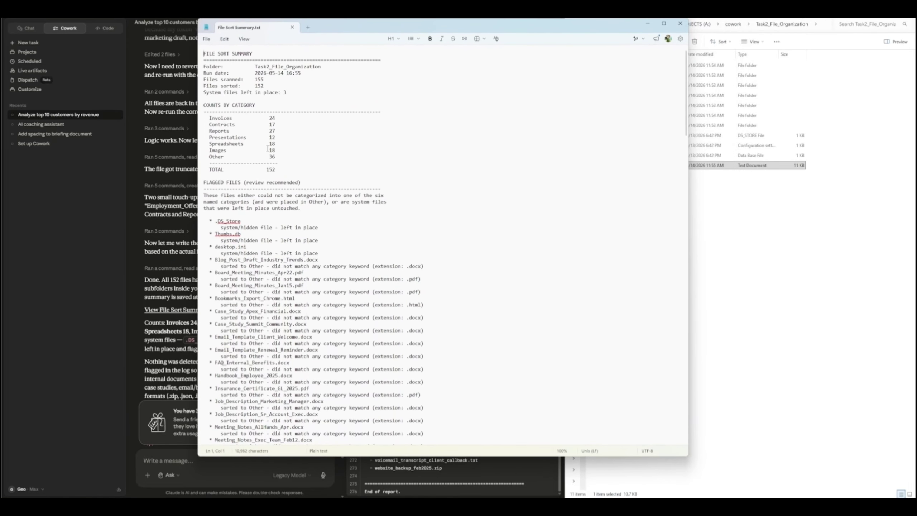
scroll(267, 148, down, 10)
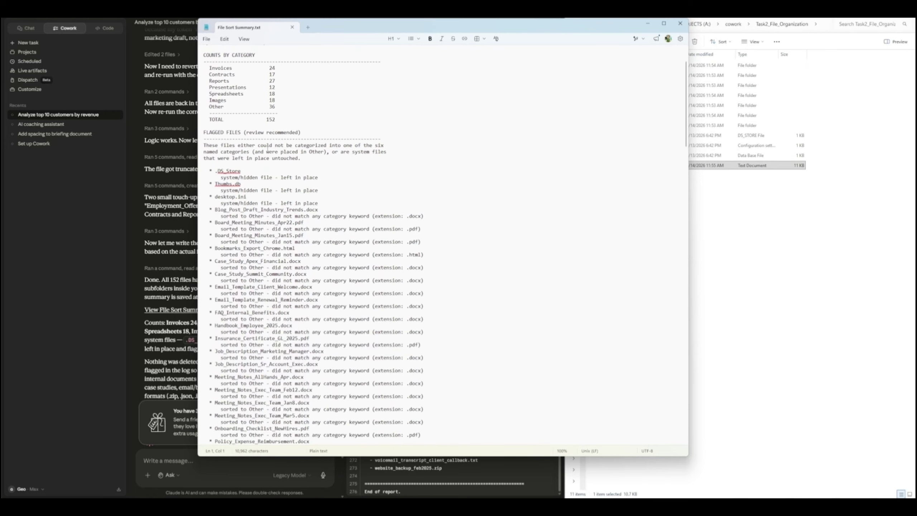
scroll(268, 147, down, 20)
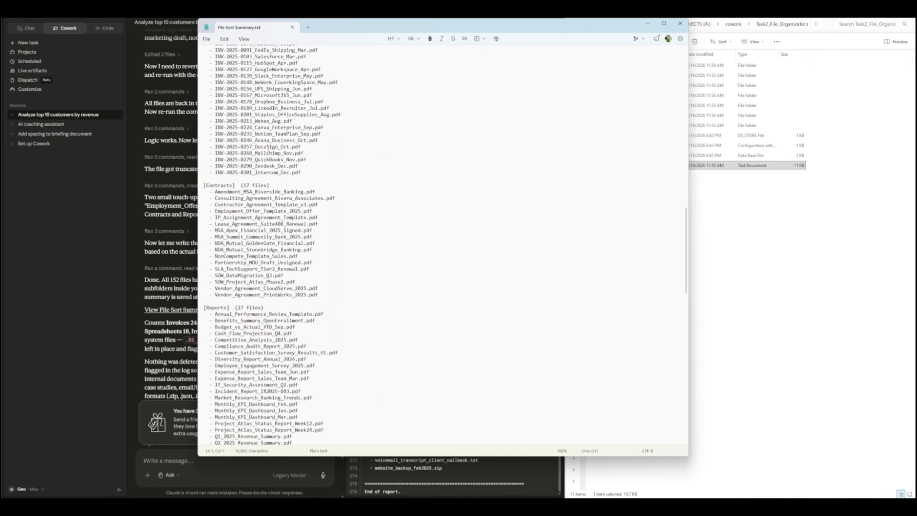
scroll(268, 147, down, 10)
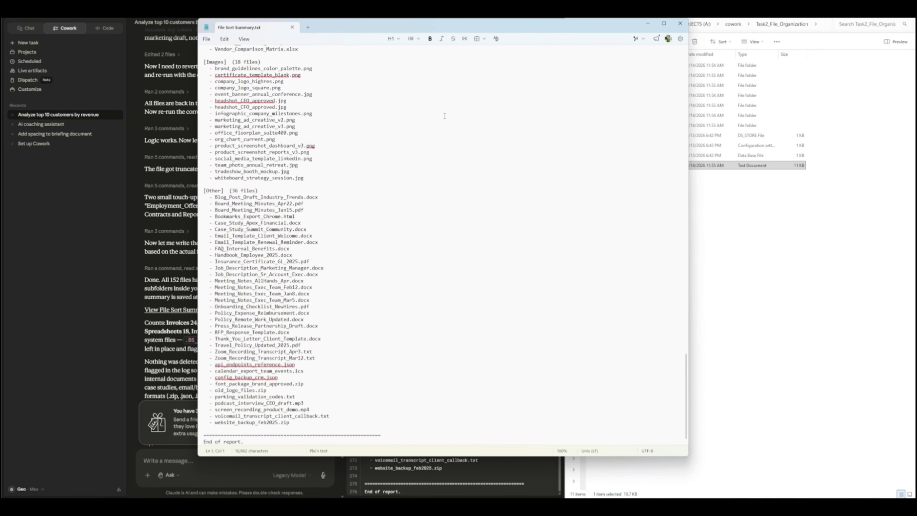
click(680, 25)
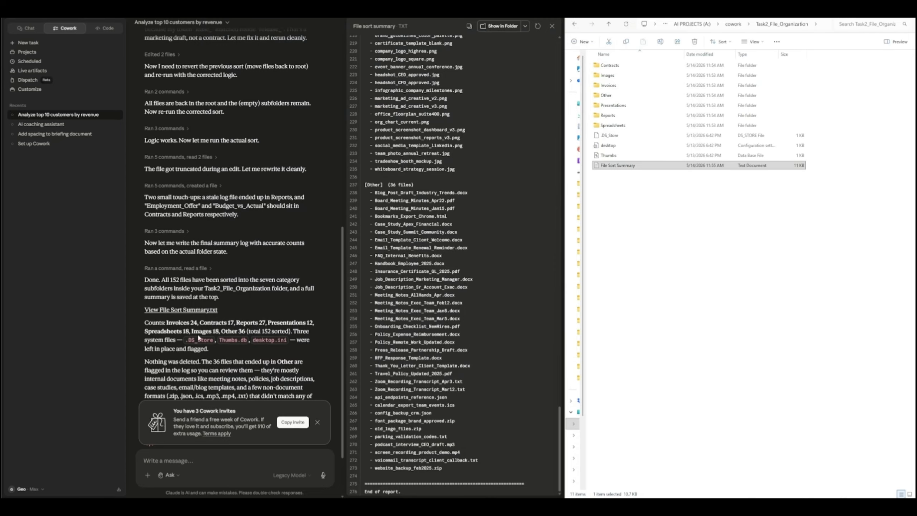
- Look through the sorted files in the Spreadsheets, Reports and Other subfolders of Task2_File_Organization
scroll(209, 336, down, 2)
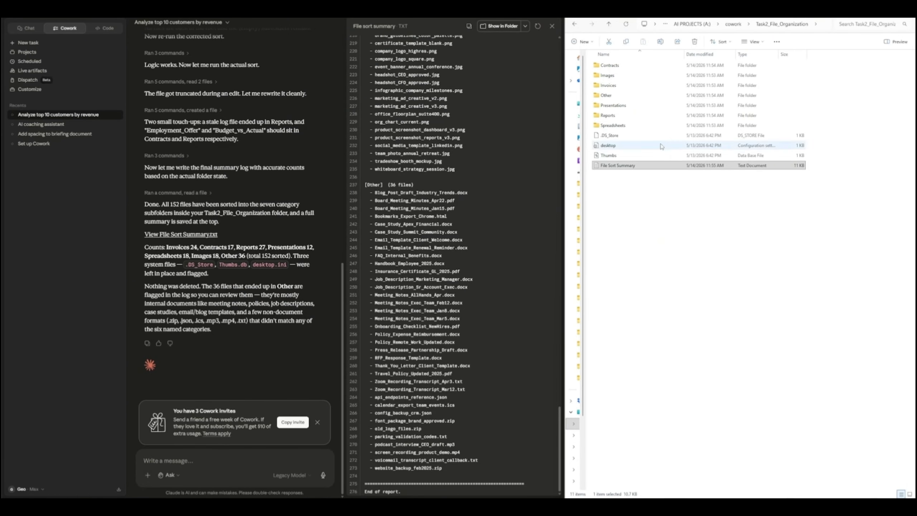
click(630, 227)
click(609, 169)
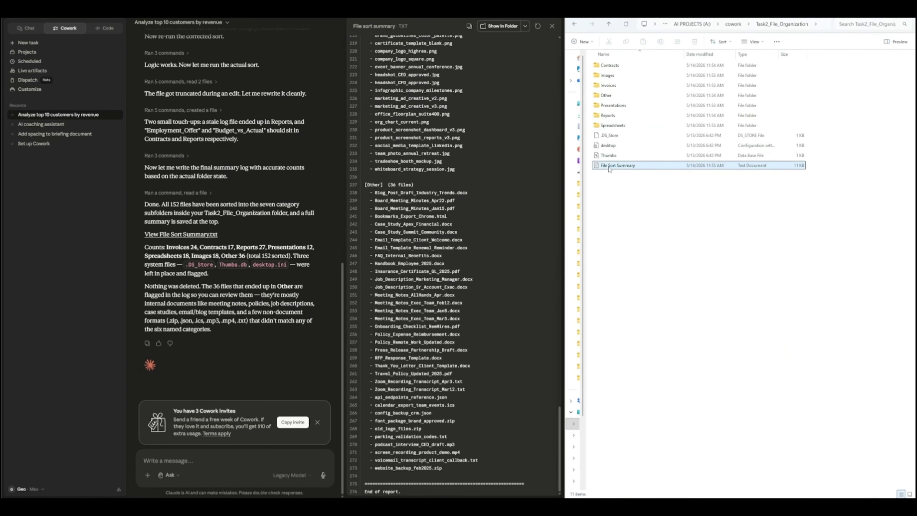
double_click(613, 125)
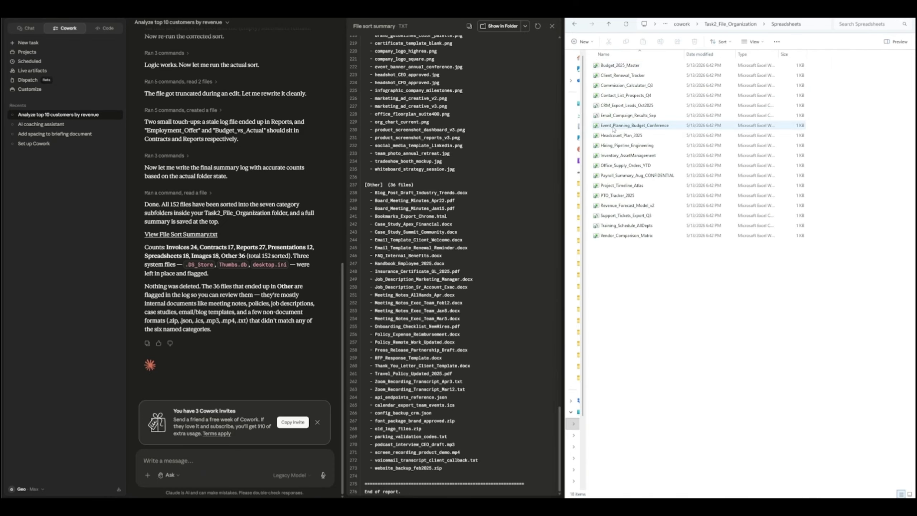
click(574, 24)
double_click(610, 115)
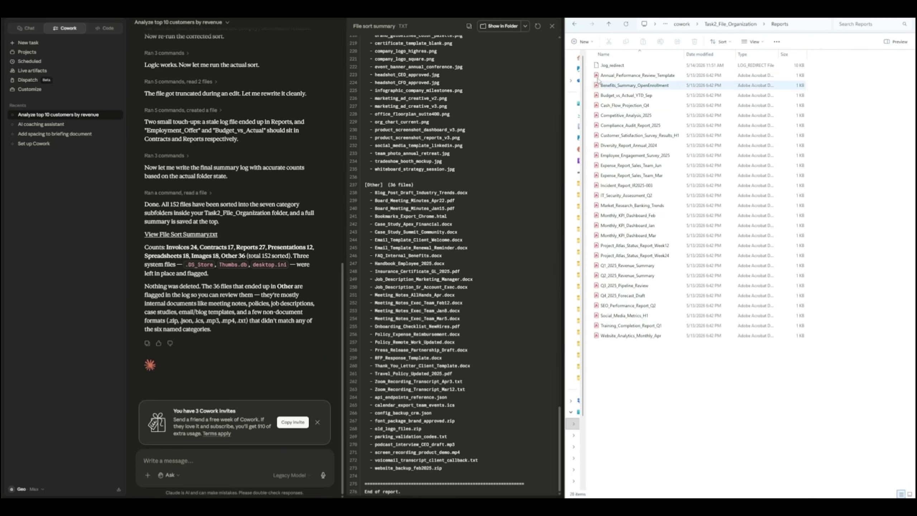
click(575, 24)
double_click(611, 95)
click(574, 24)
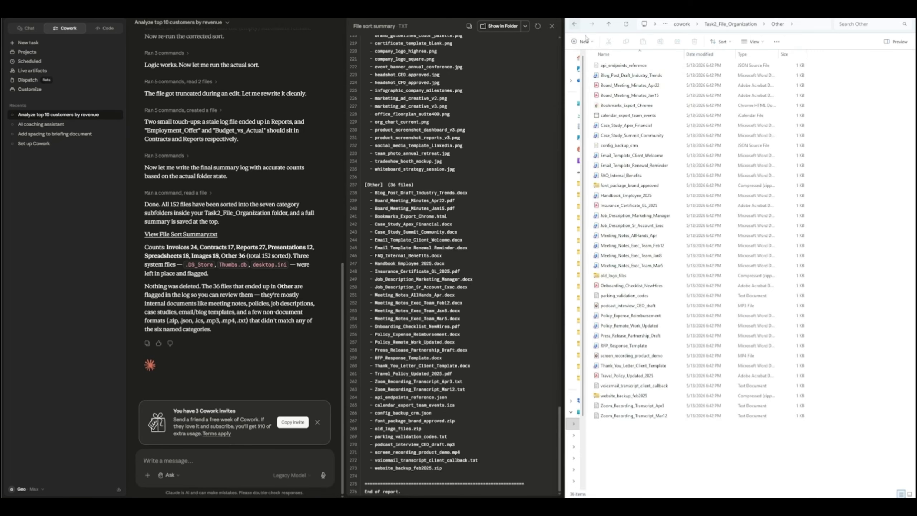
- Check the files in the Invoices, Images and Contracts subfolders, recheck Other, and close the file sort summary preview
double_click(610, 85)
click(574, 24)
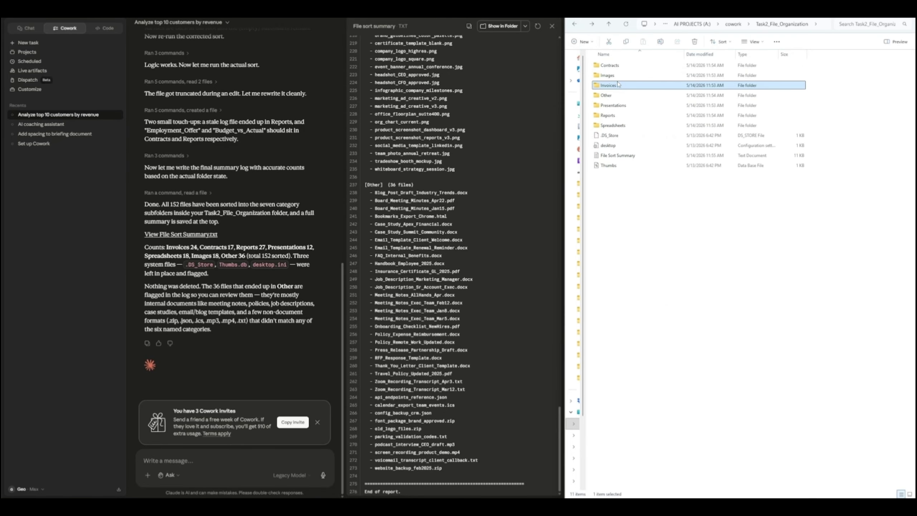
double_click(609, 75)
click(575, 24)
double_click(609, 65)
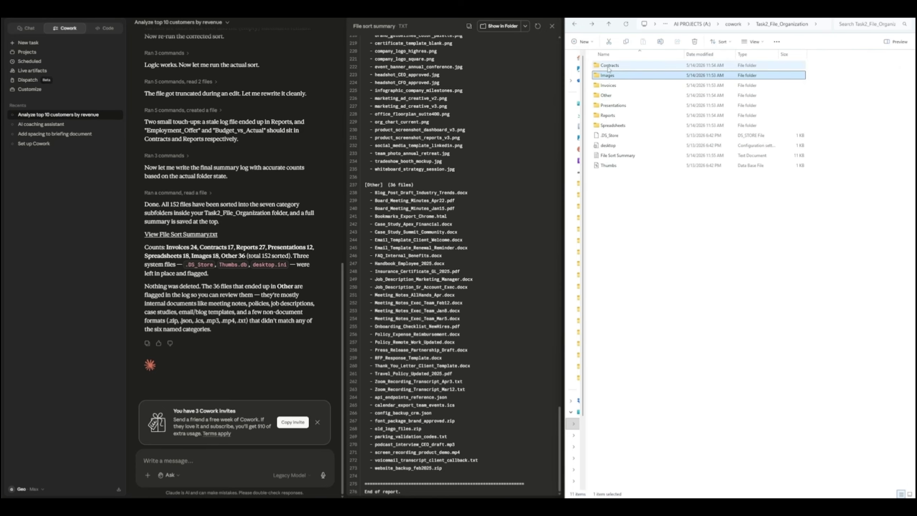
click(574, 24)
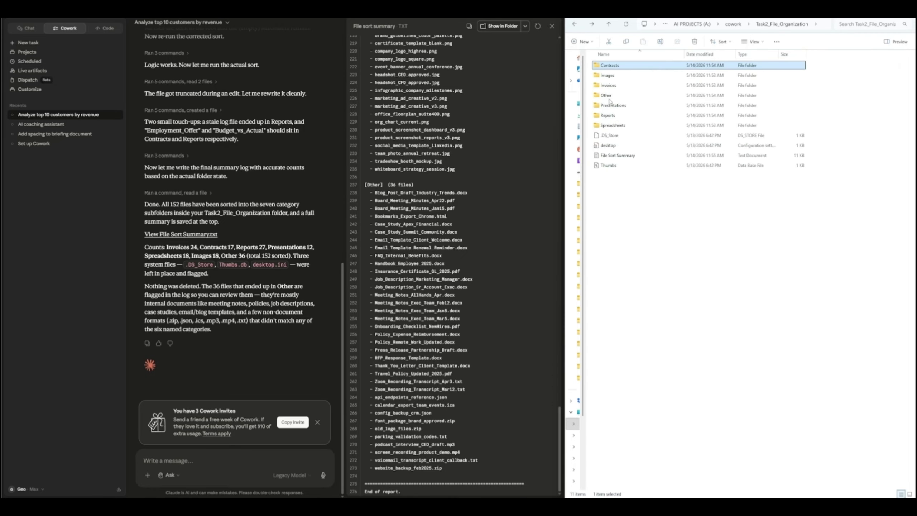
double_click(606, 94)
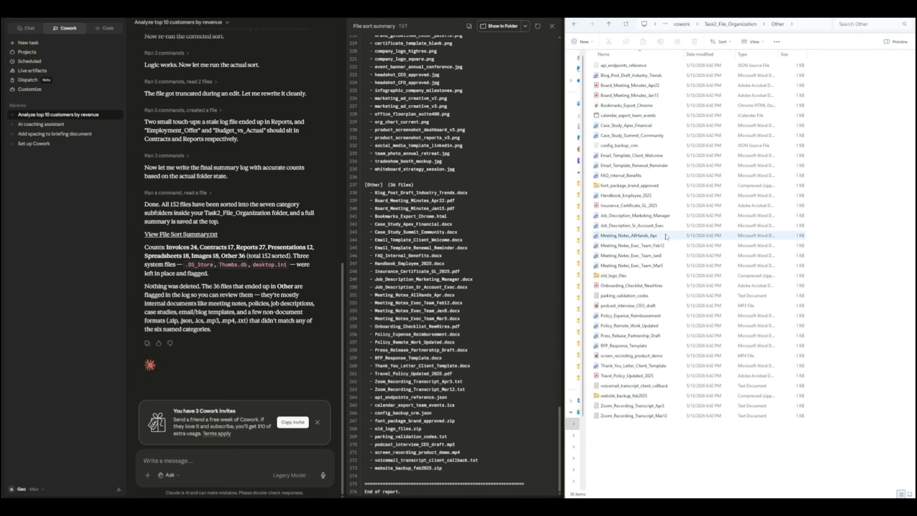
click(575, 25)
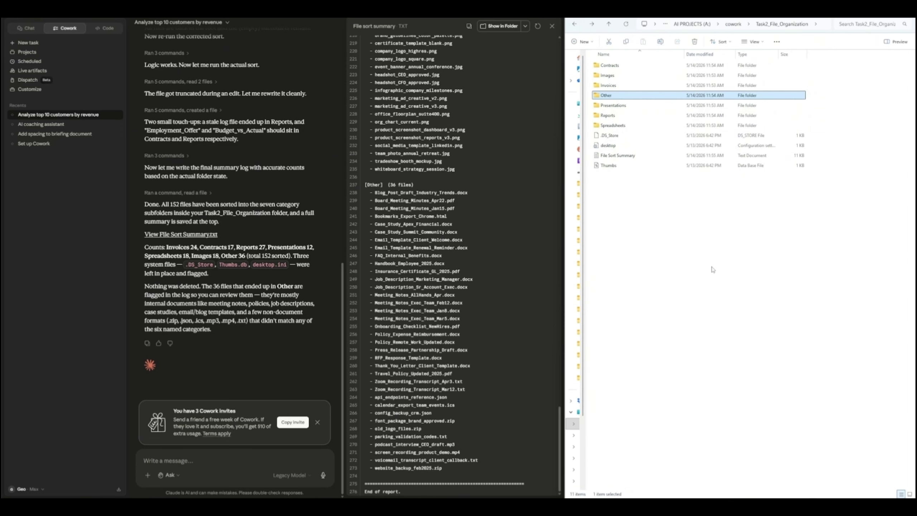
click(552, 29)
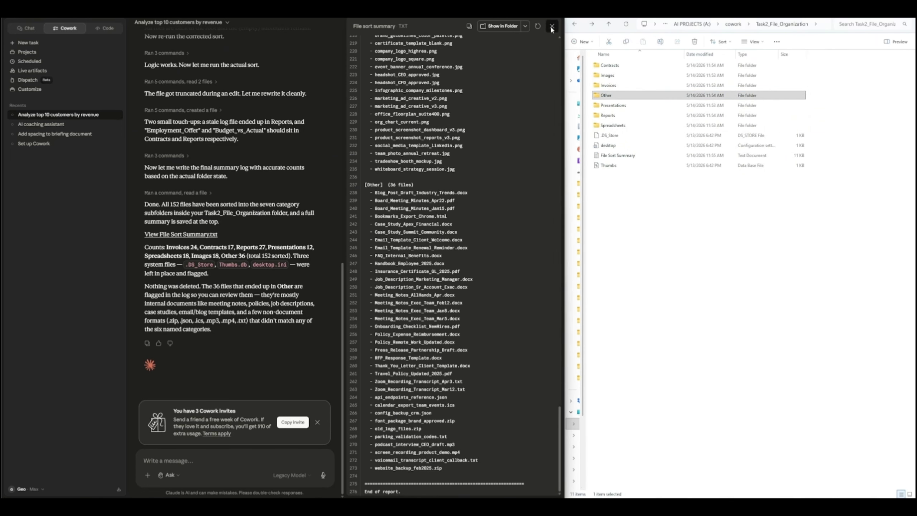